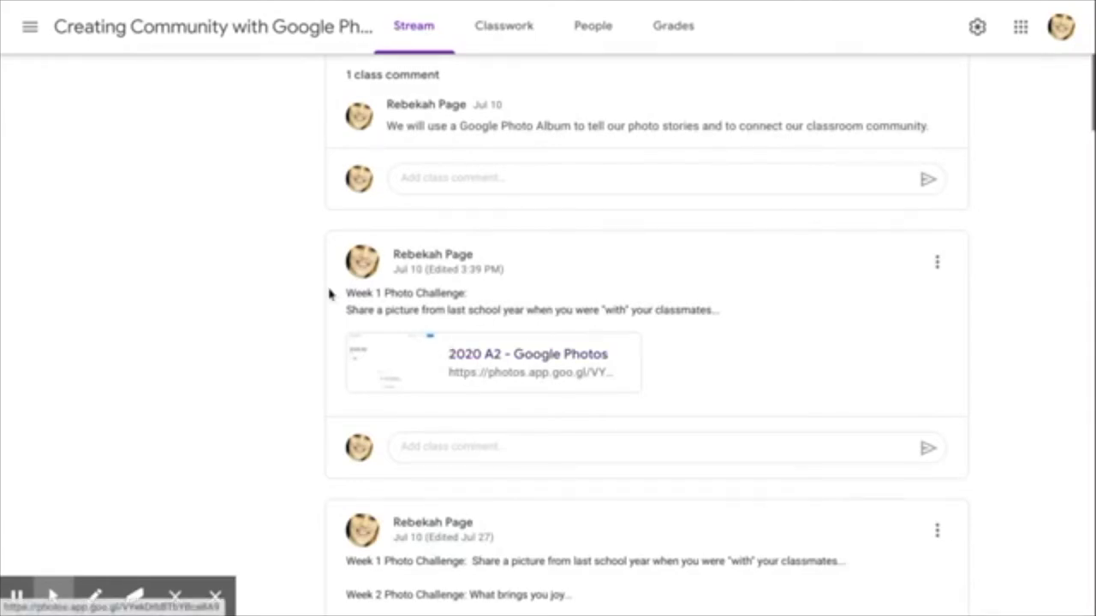
Step: Highlight the Week 1 Photo Challenge post and its 2020 A2 album link, then switch to HCS Influencers 2020
left_click_drag(340, 297, 761, 318)
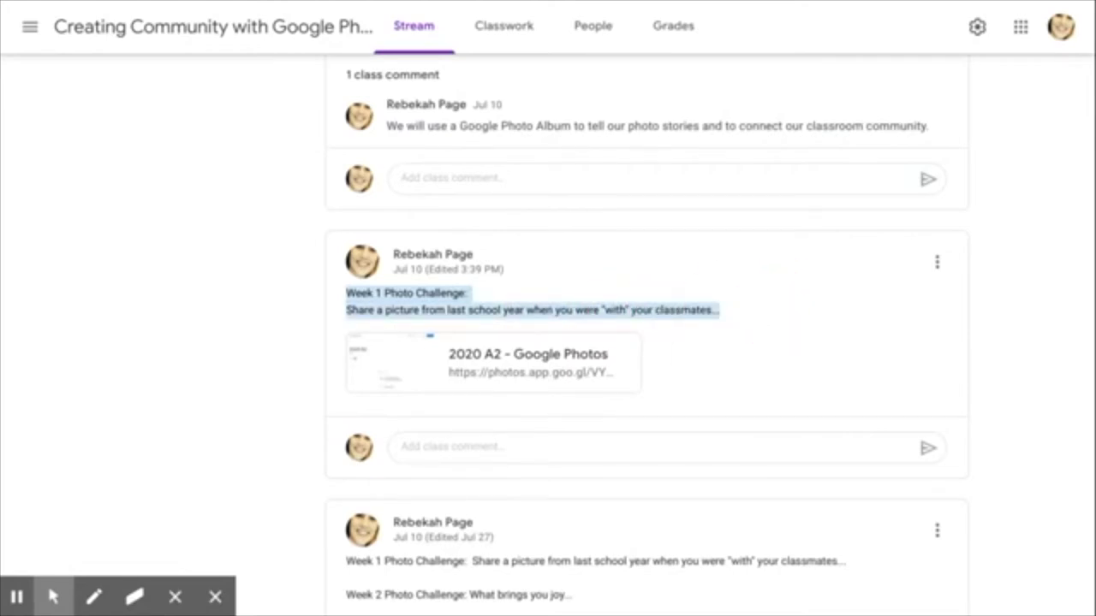
left_click_drag(447, 366, 454, 367)
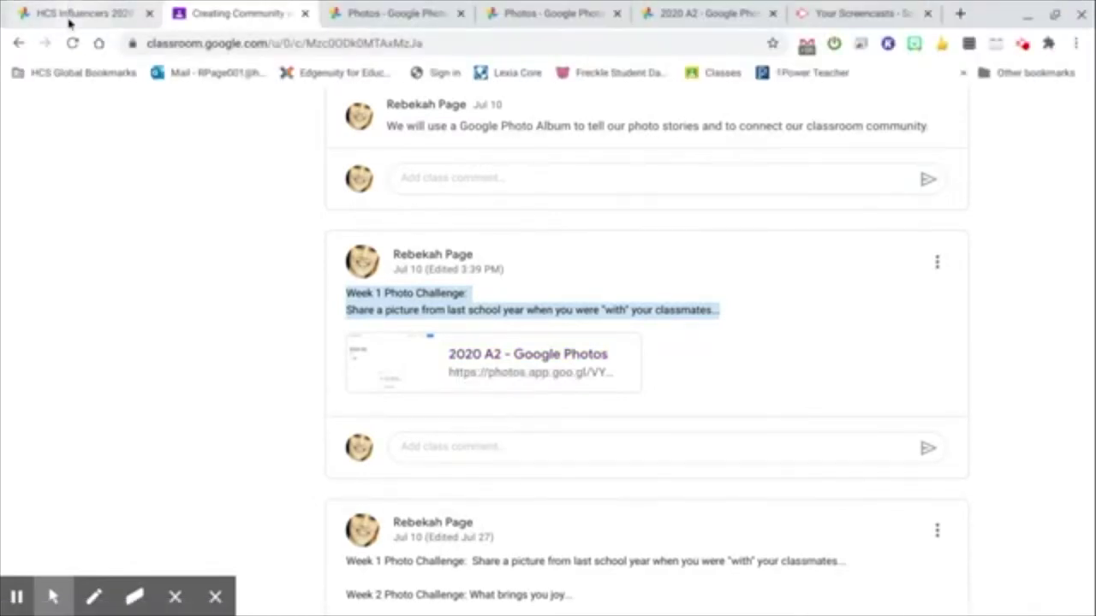
left_click(70, 19)
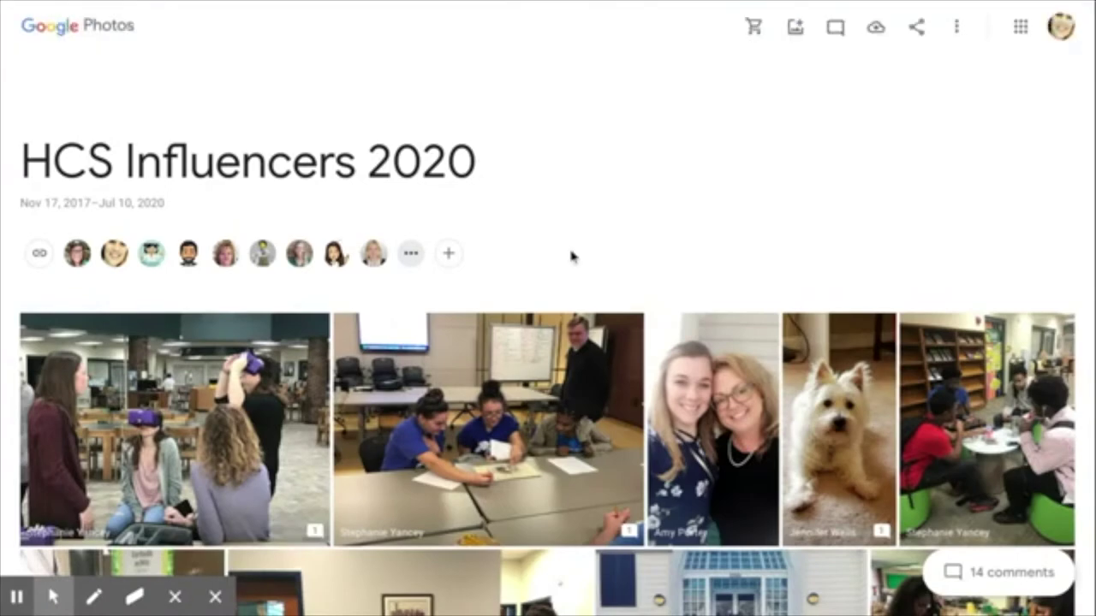
Step: Scroll through the HCS Influencers 2020 album grid and open the Cruella costume photo full-size
scroll(570, 255, "down", 5)
scroll(572, 255, "down", 1)
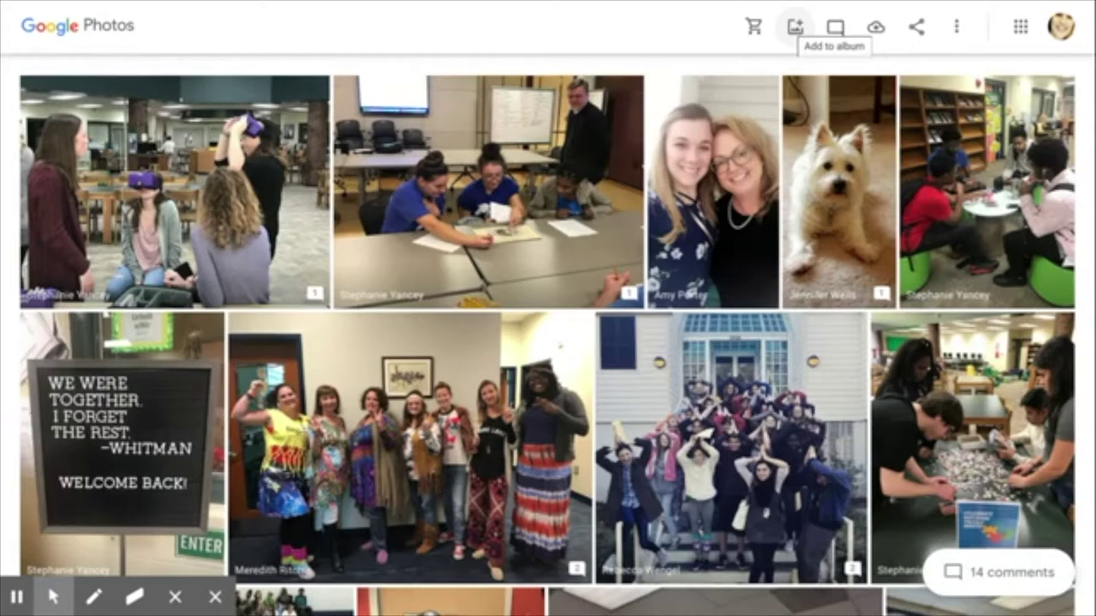
scroll(826, 251, "down", 3)
scroll(826, 250, "down", 4)
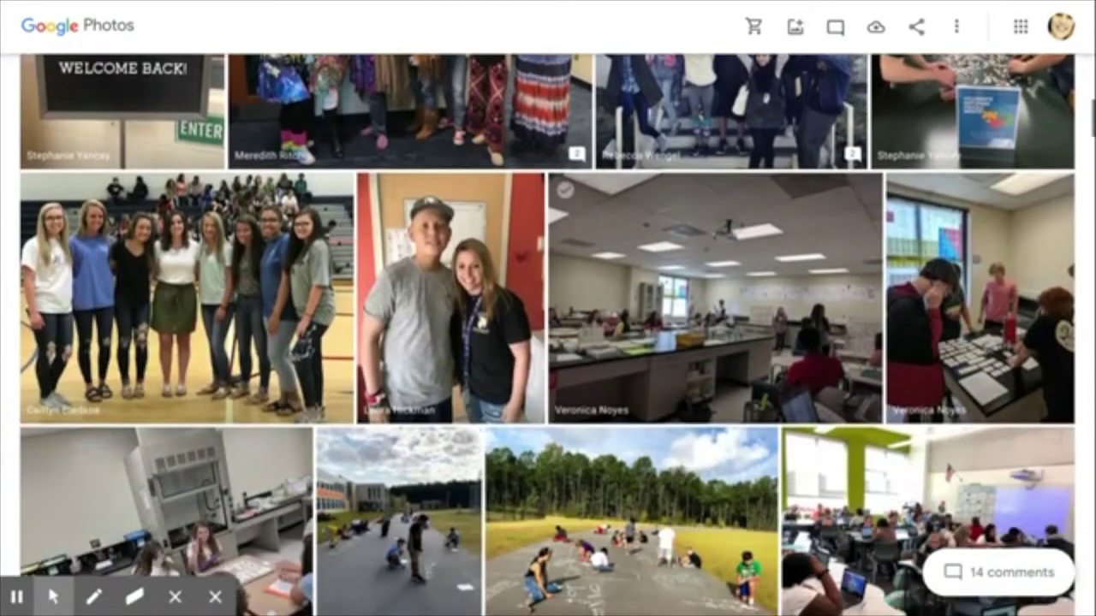
scroll(826, 251, "down", 3)
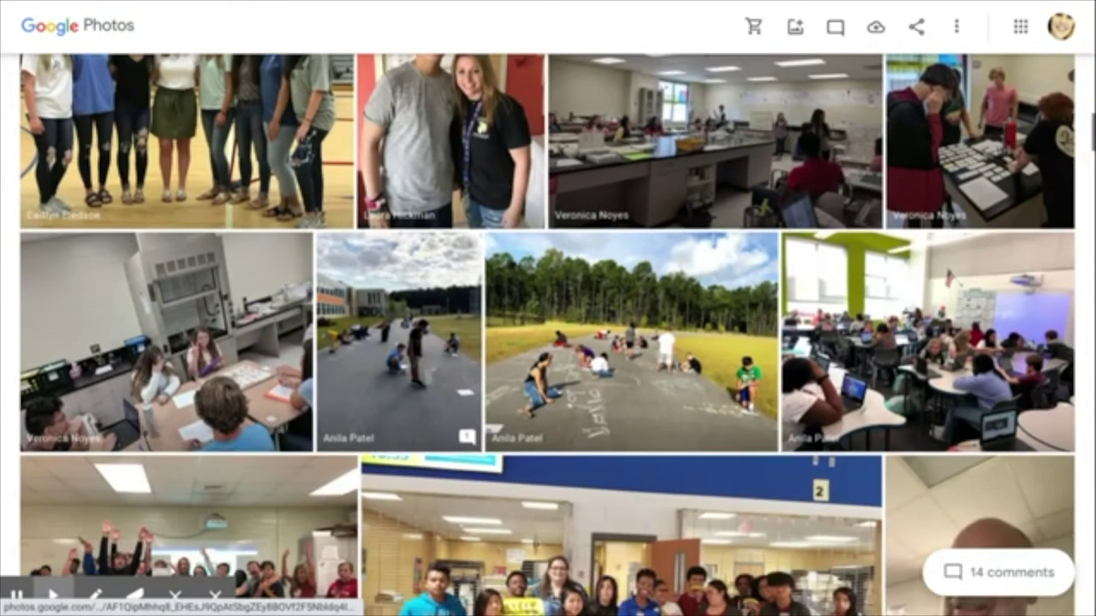
scroll(537, 334, "down", 3)
scroll(538, 335, "down", 2)
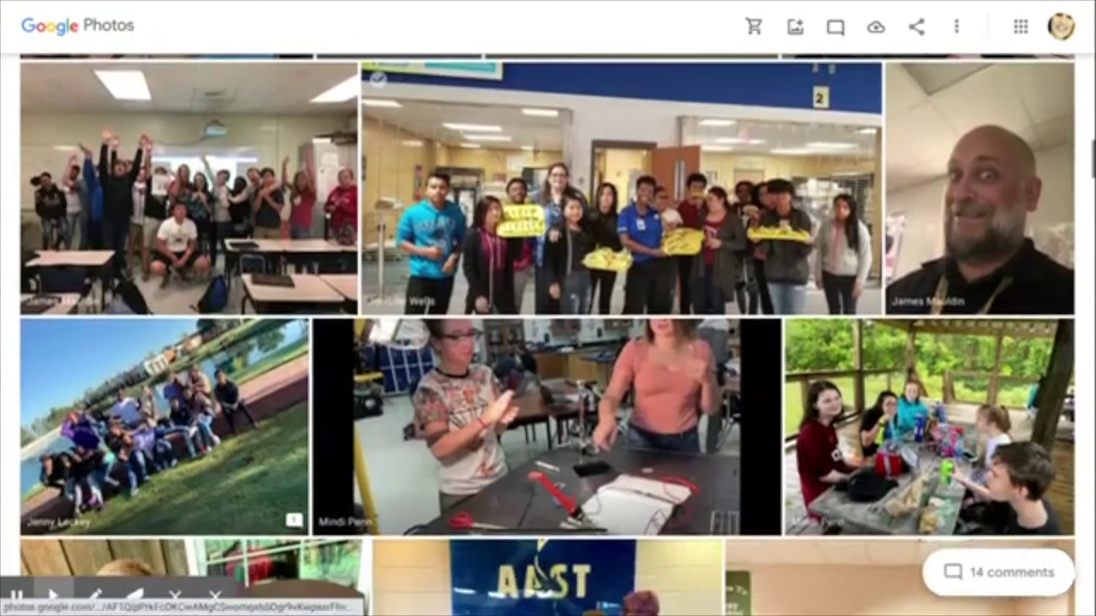
scroll(538, 335, "up", 1)
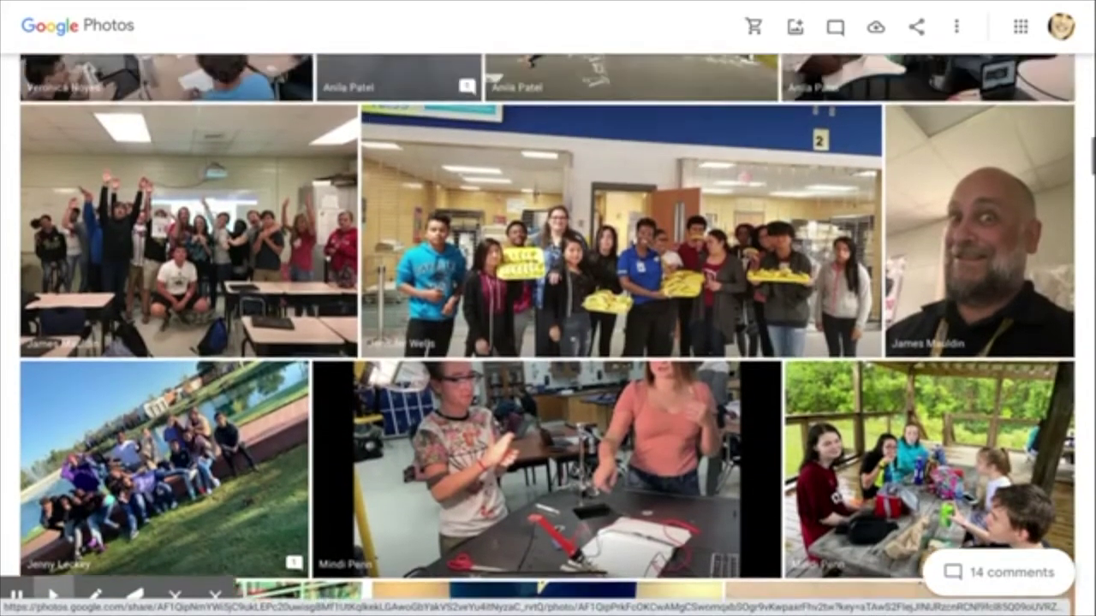
scroll(538, 335, "down", 2)
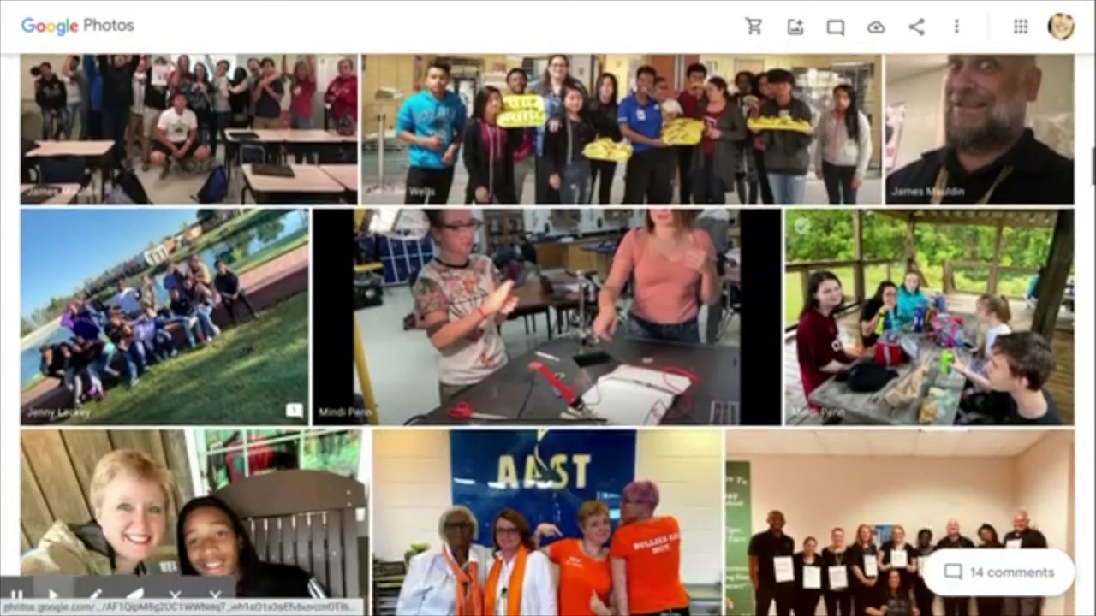
scroll(538, 334, "down", 4)
scroll(646, 354, "down", 3)
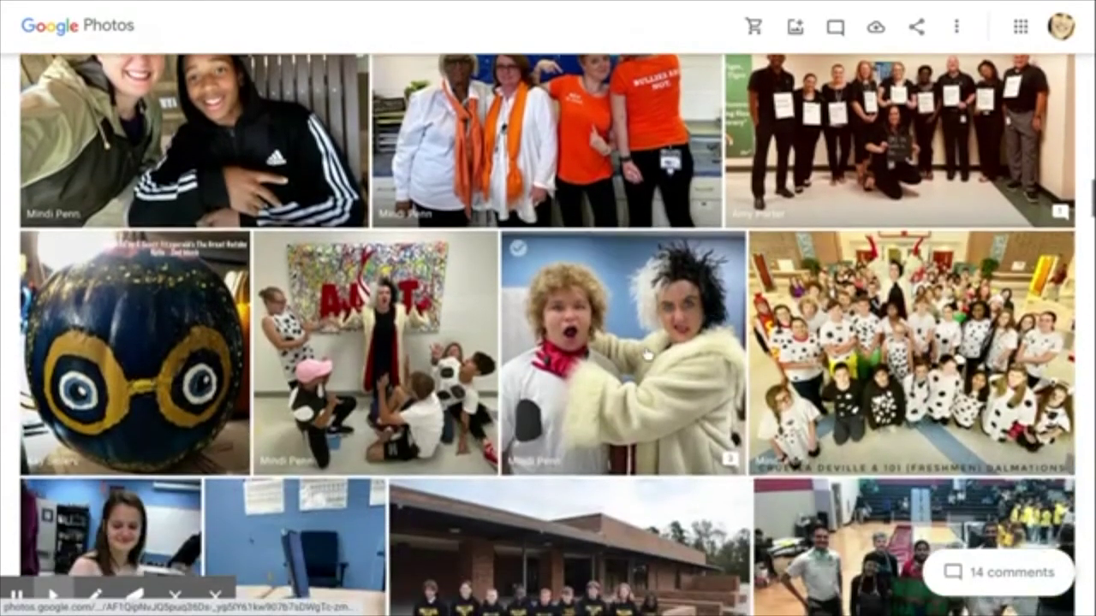
left_click(646, 354)
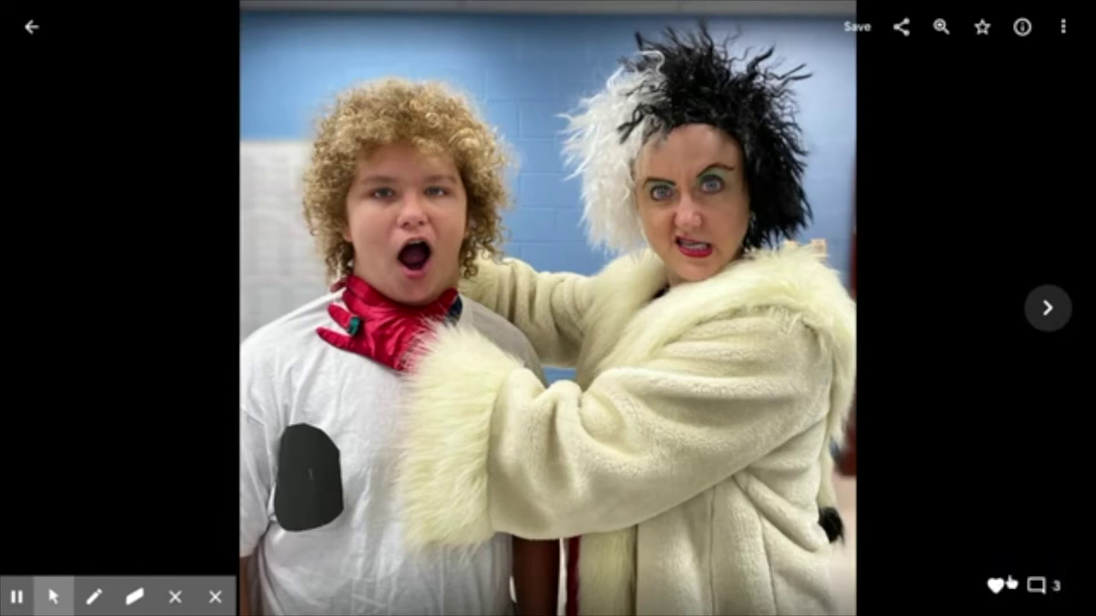
Step: Read the Cruella photo's 3 comments, go back to the album grid, and show the album's activity feed
left_click(1038, 587)
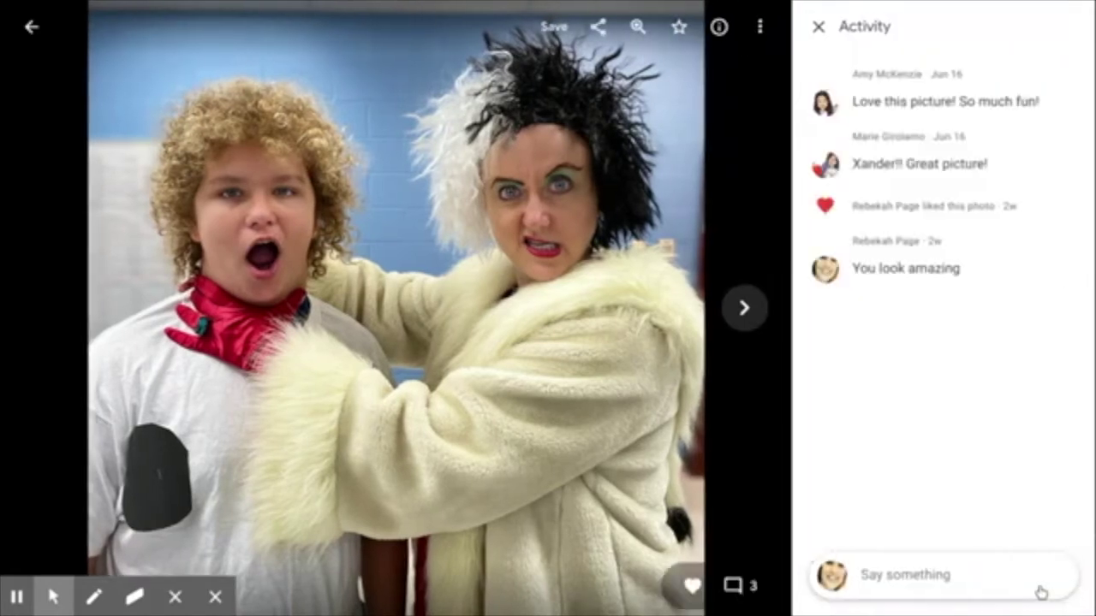
left_click(819, 29)
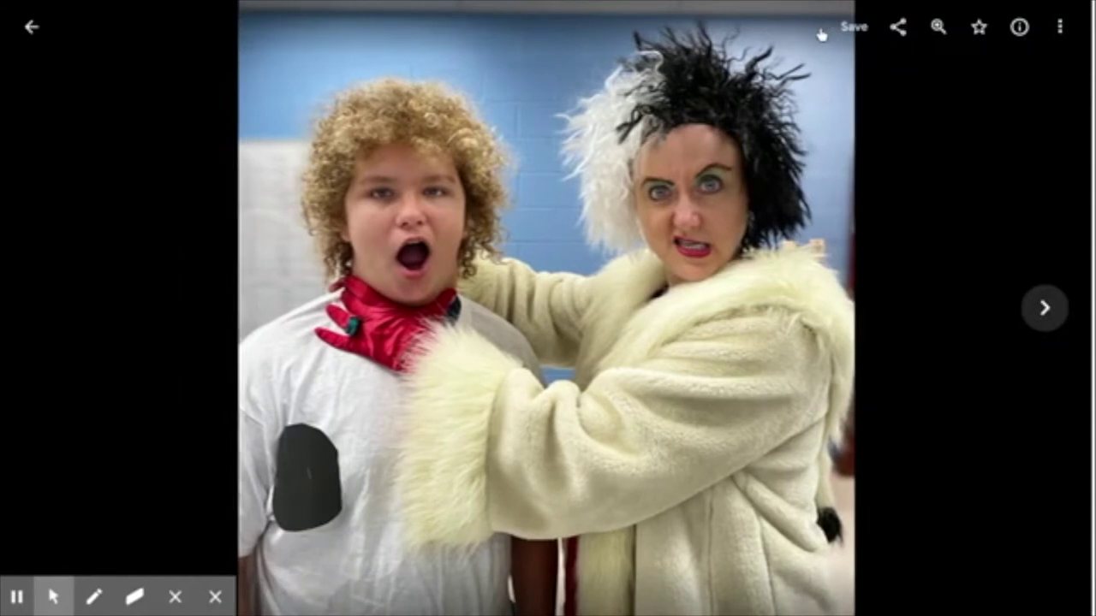
left_click(33, 29)
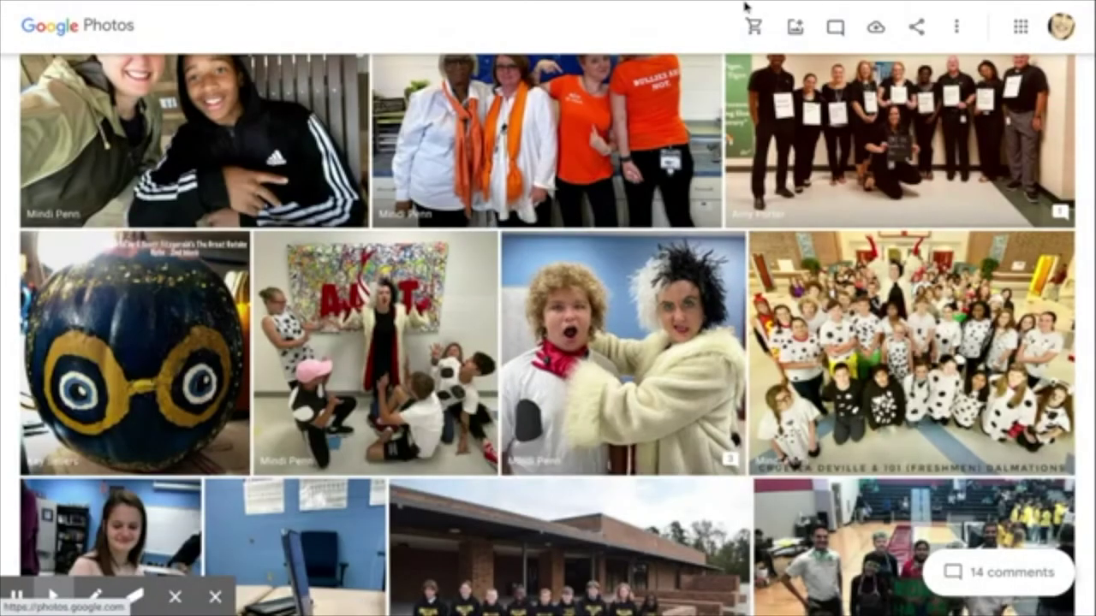
left_click(827, 42)
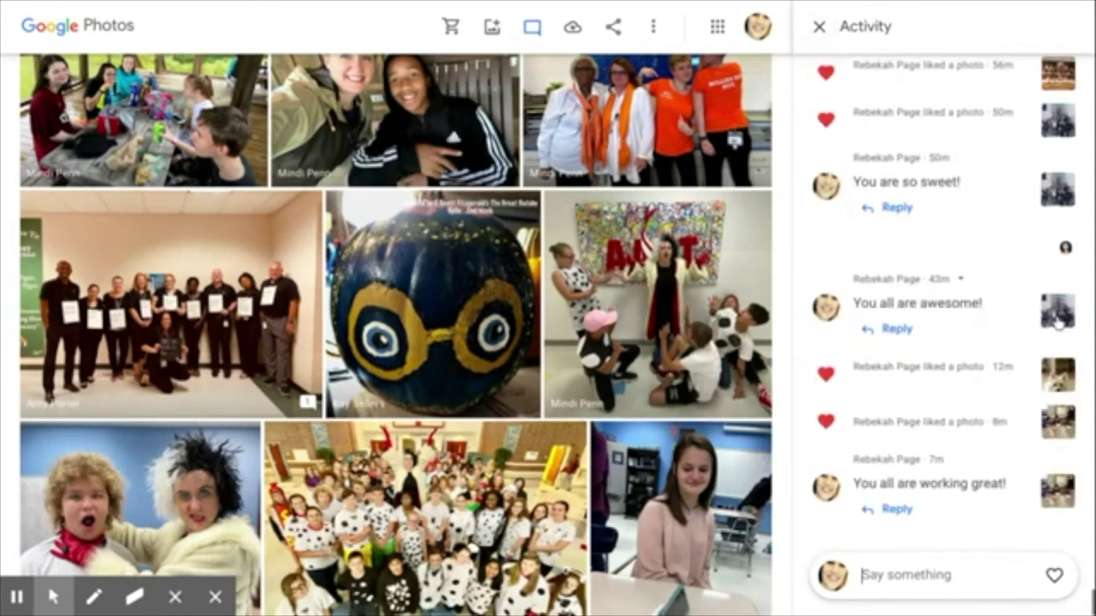
Step: Scroll up through the album's 14-comment activity feed, then close it to restore the grid
scroll(1052, 335, "up", 5)
scroll(1052, 335, "up", 10)
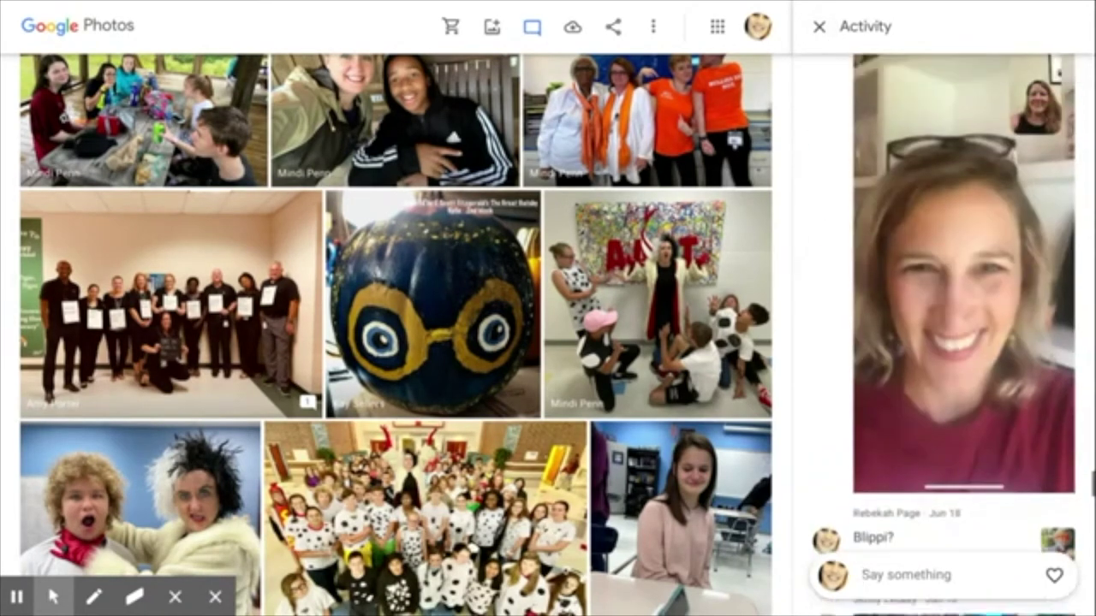
scroll(1052, 335, "up", 10)
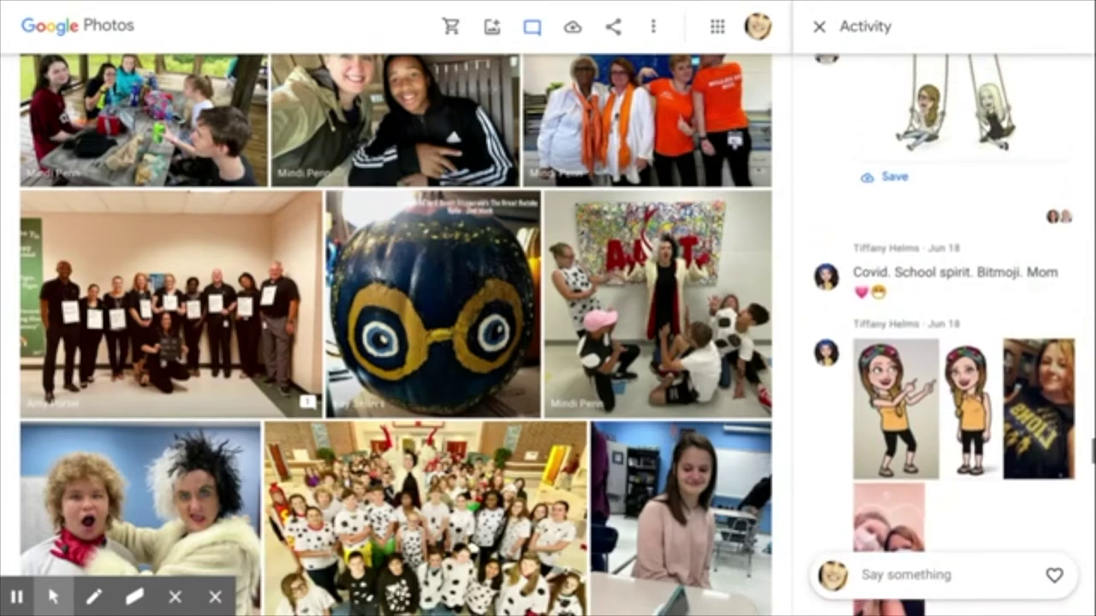
scroll(944, 334, "up", 10)
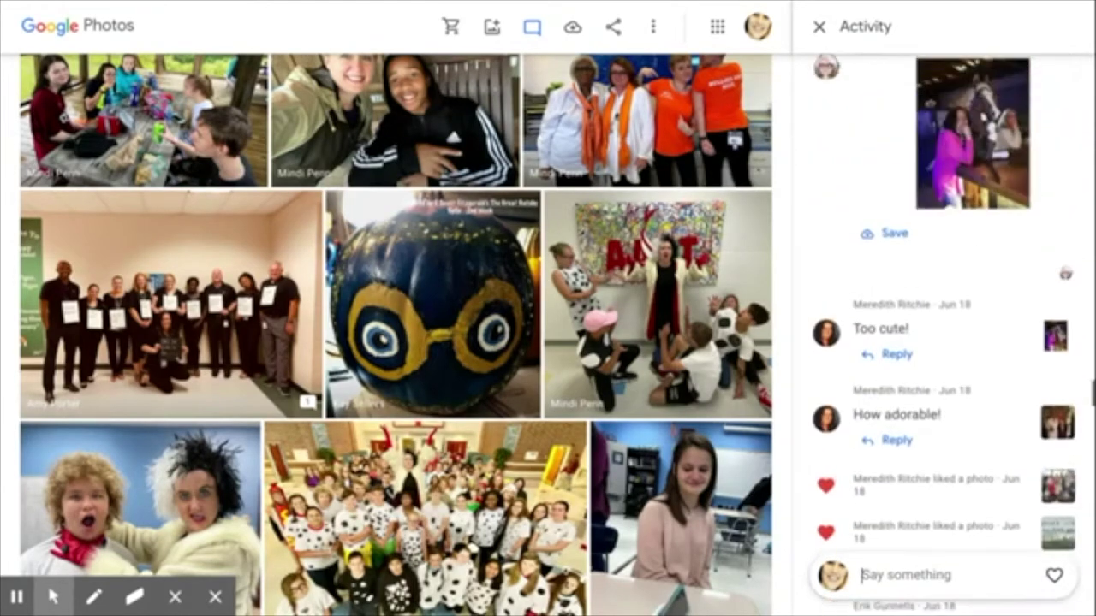
scroll(963, 334, "up", 10)
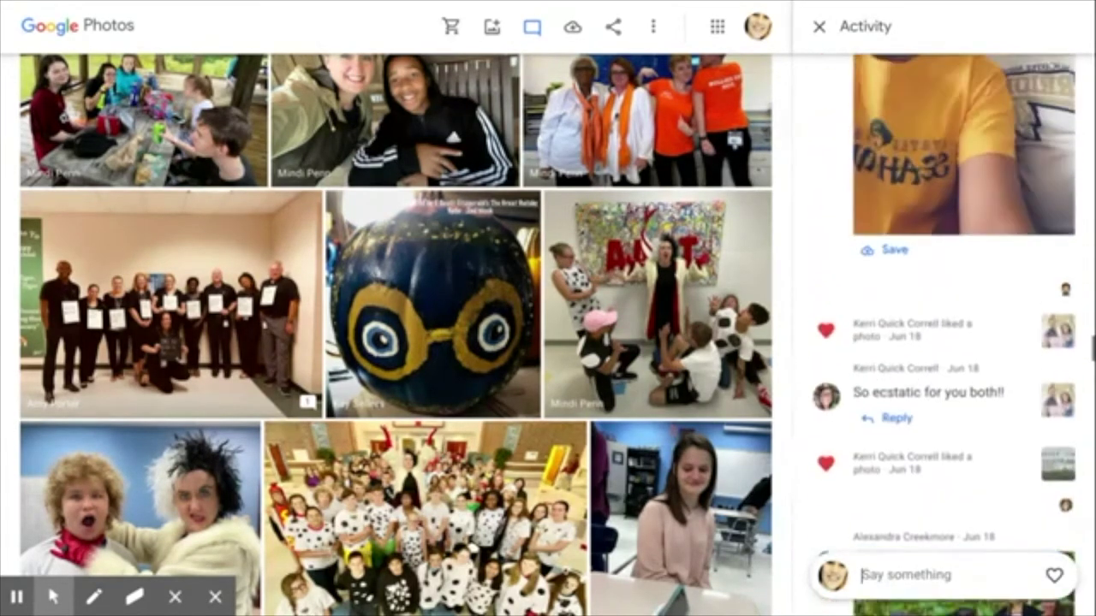
scroll(944, 335, "up", 10)
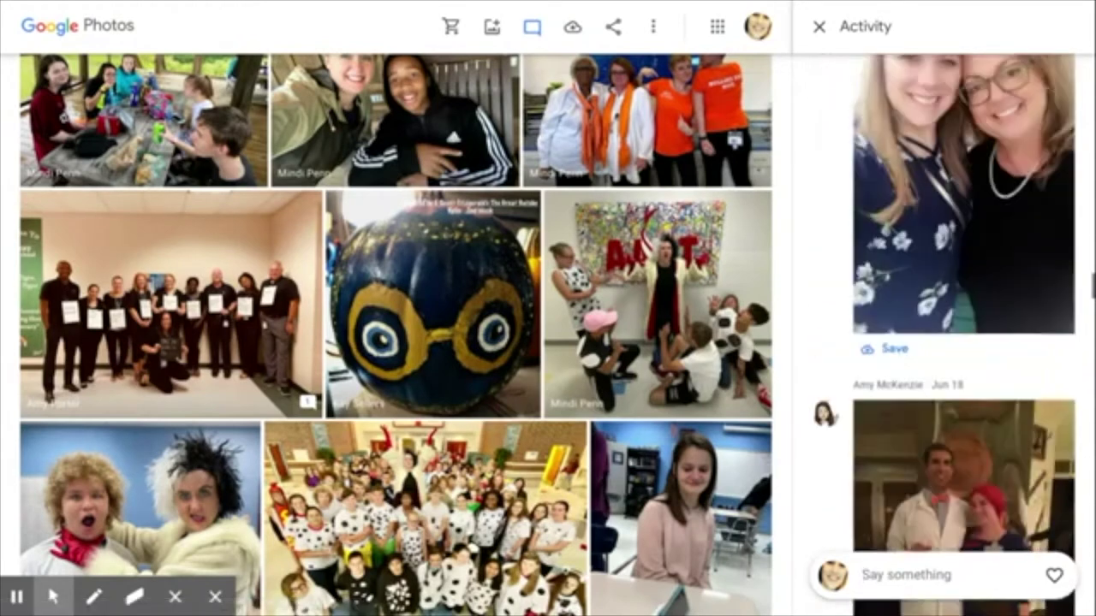
scroll(945, 335, "up", 10)
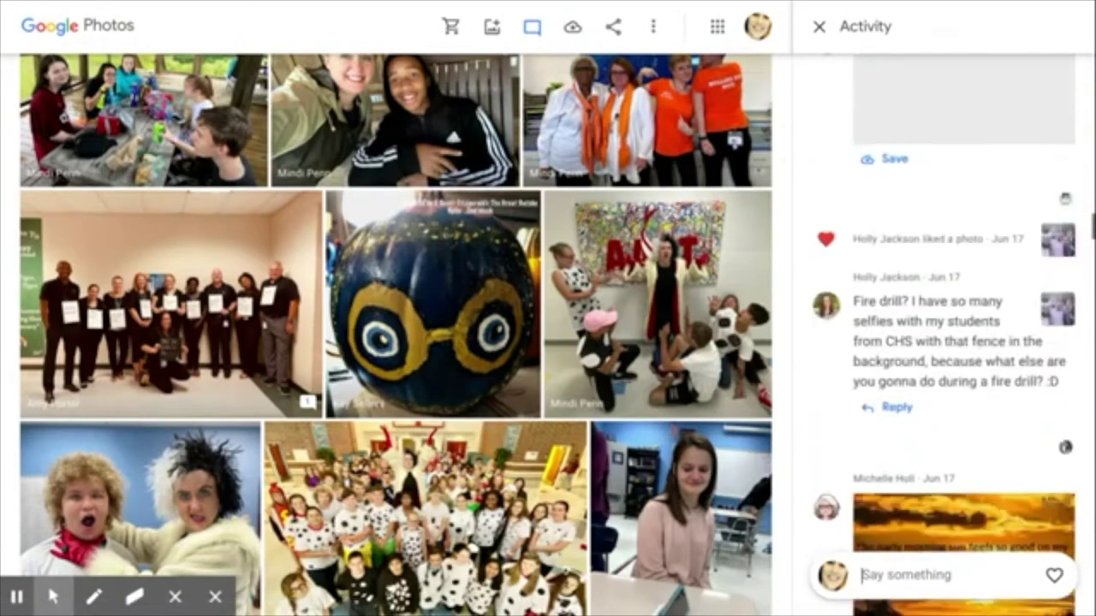
scroll(944, 335, "up", 3)
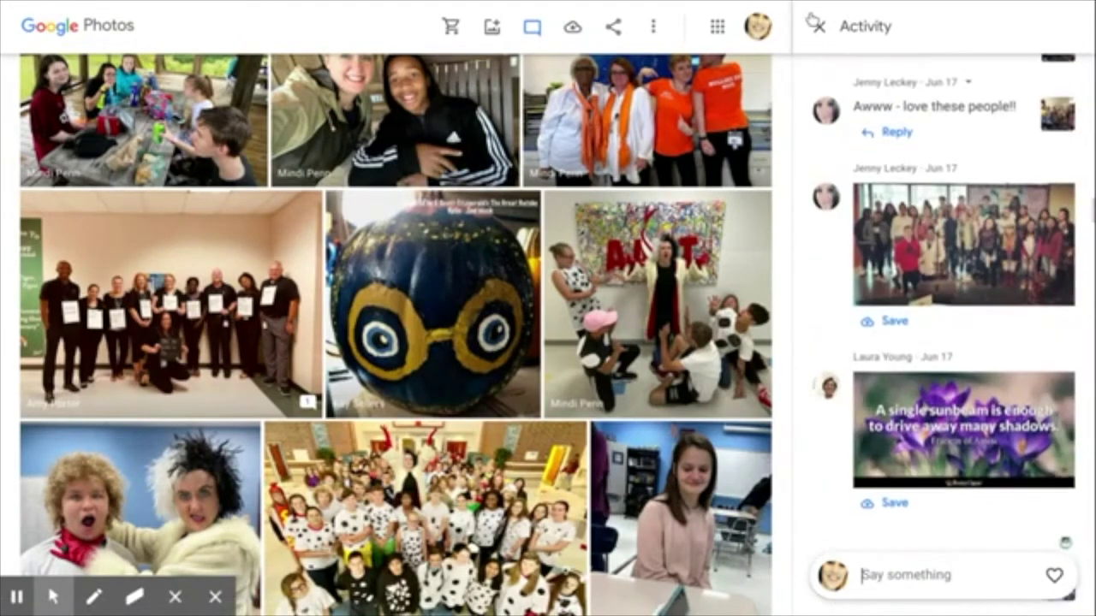
left_click(820, 27)
mouse_move(309, 7)
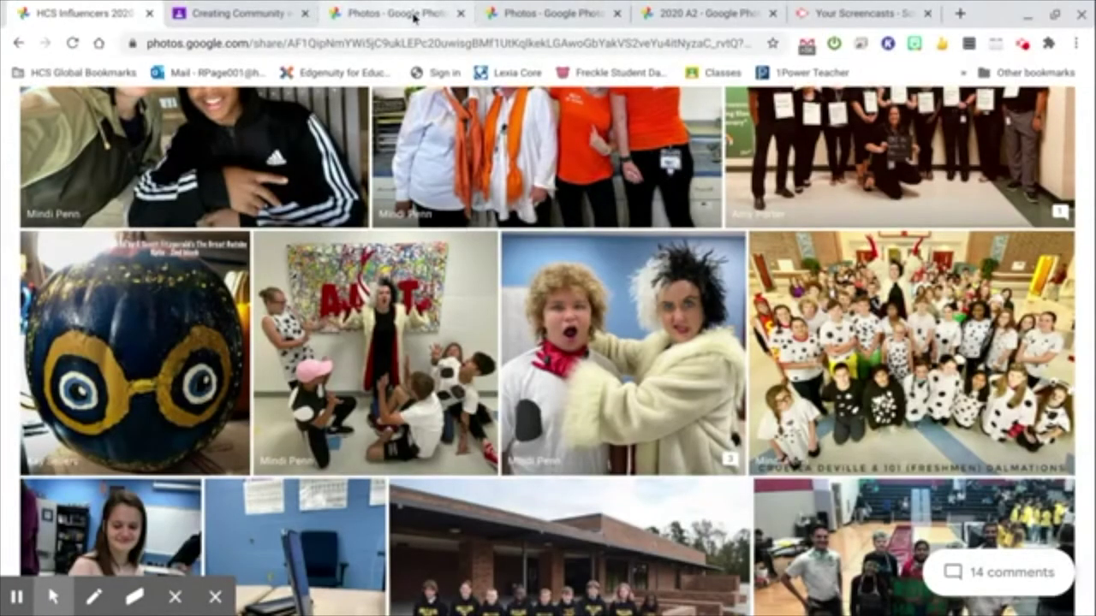
Step: Switch to the main Photos library, browse the Google apps list, and check the 2020 A2 album's sharing
left_click(413, 15)
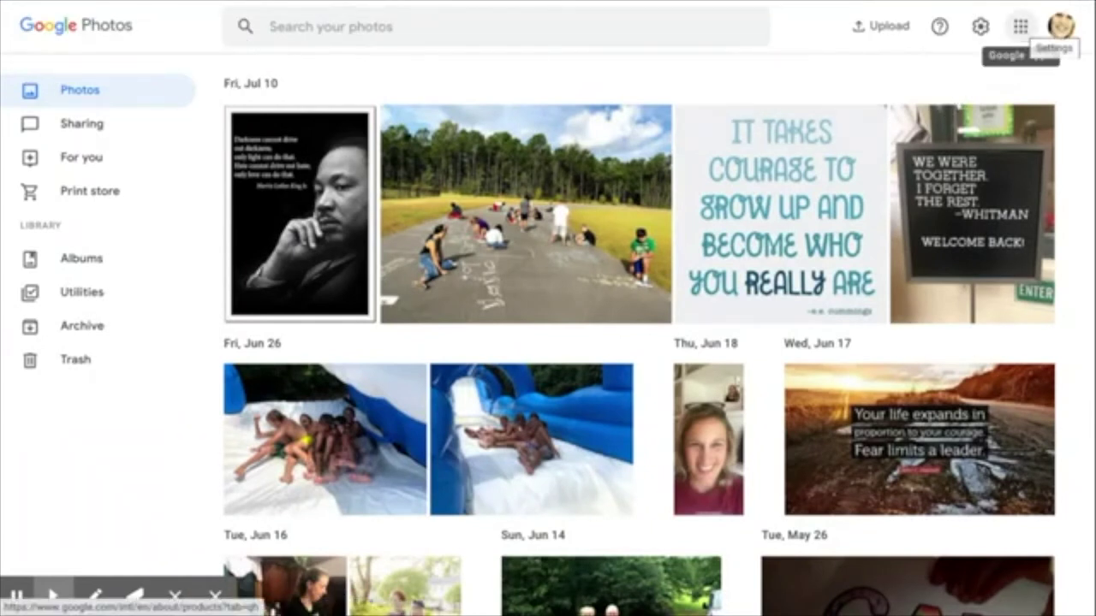
left_click(1018, 44)
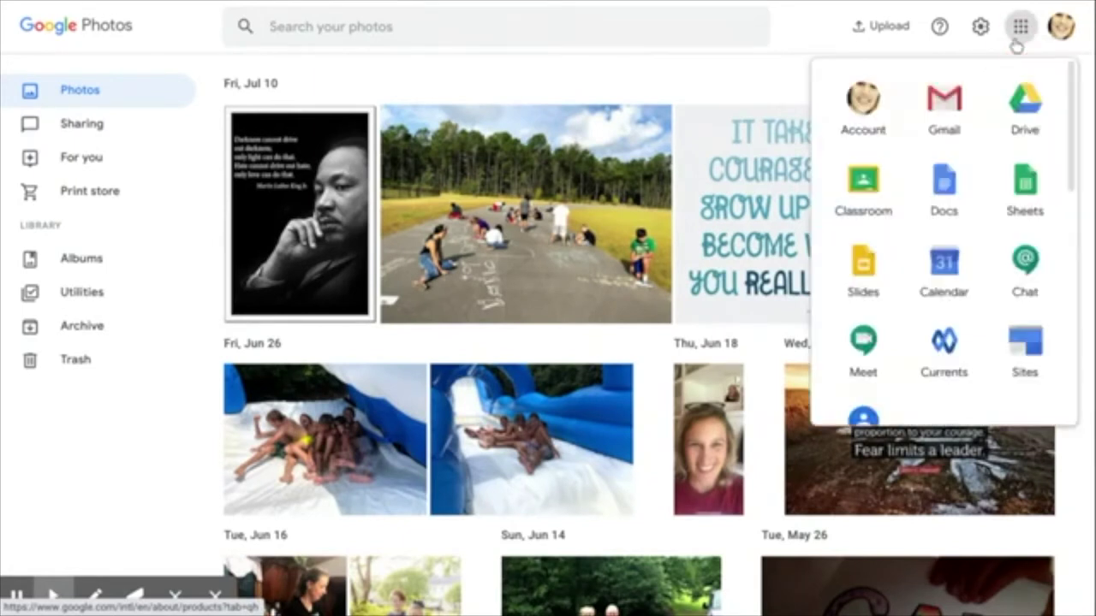
scroll(895, 271, "down", 4)
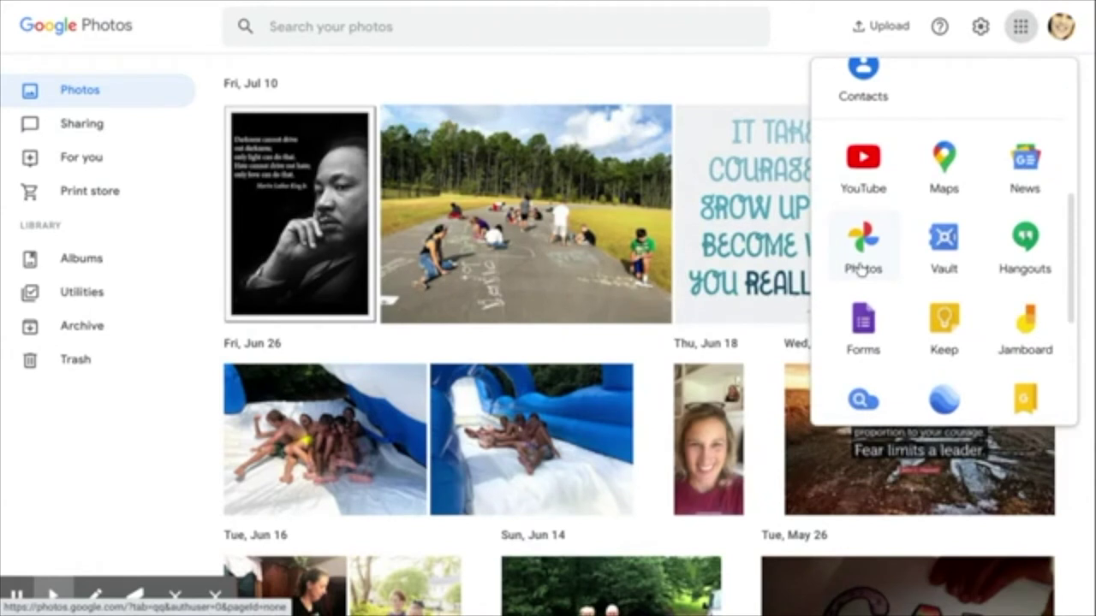
left_click(129, 269)
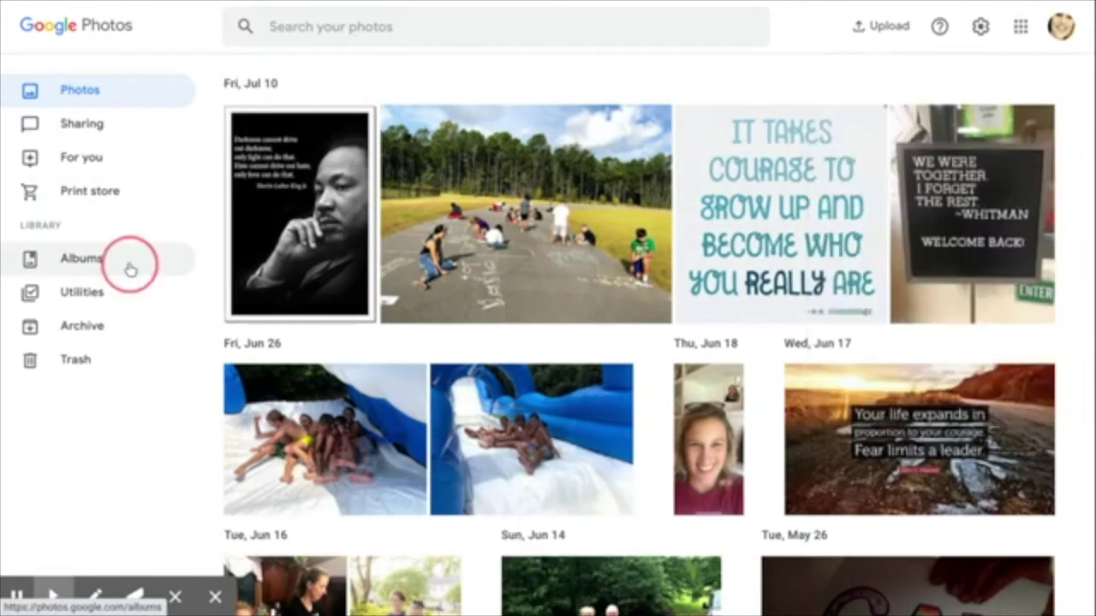
left_click_drag(128, 269, 593, 7)
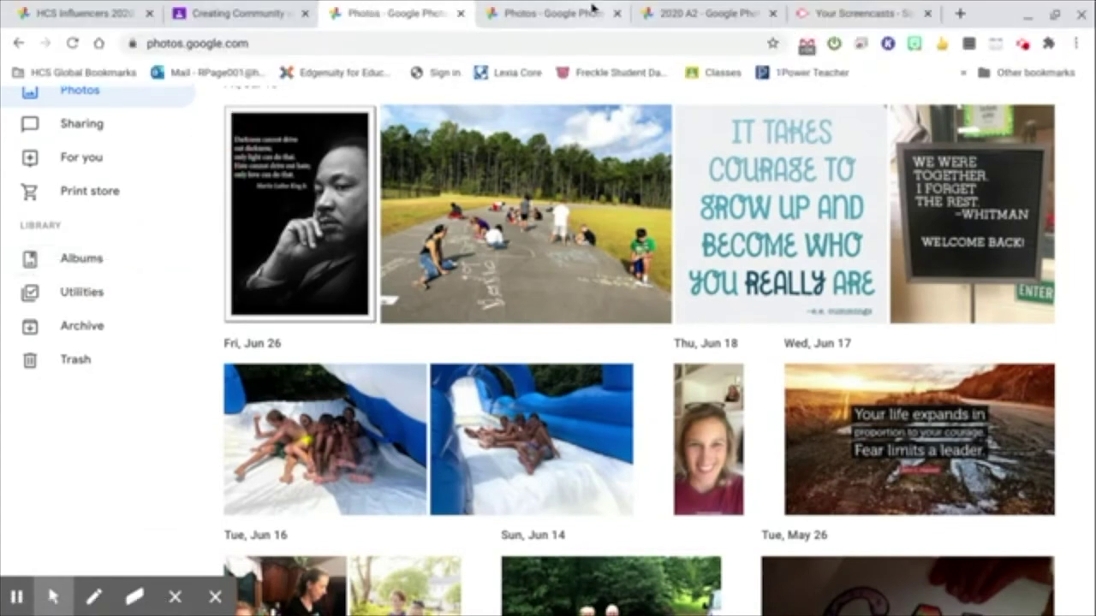
left_click(690, 14)
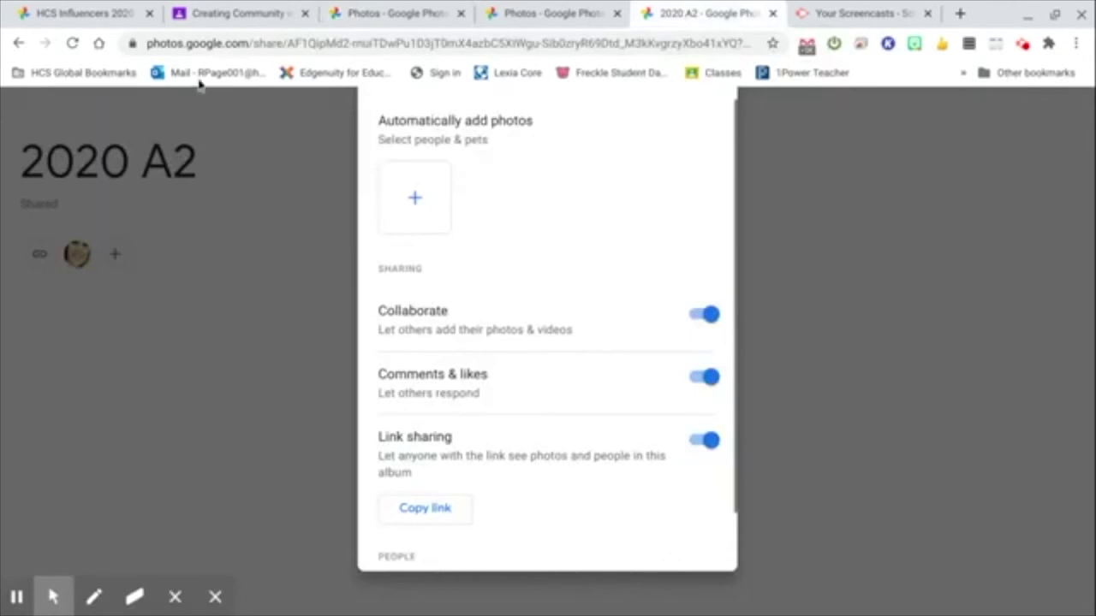
left_click(570, 12)
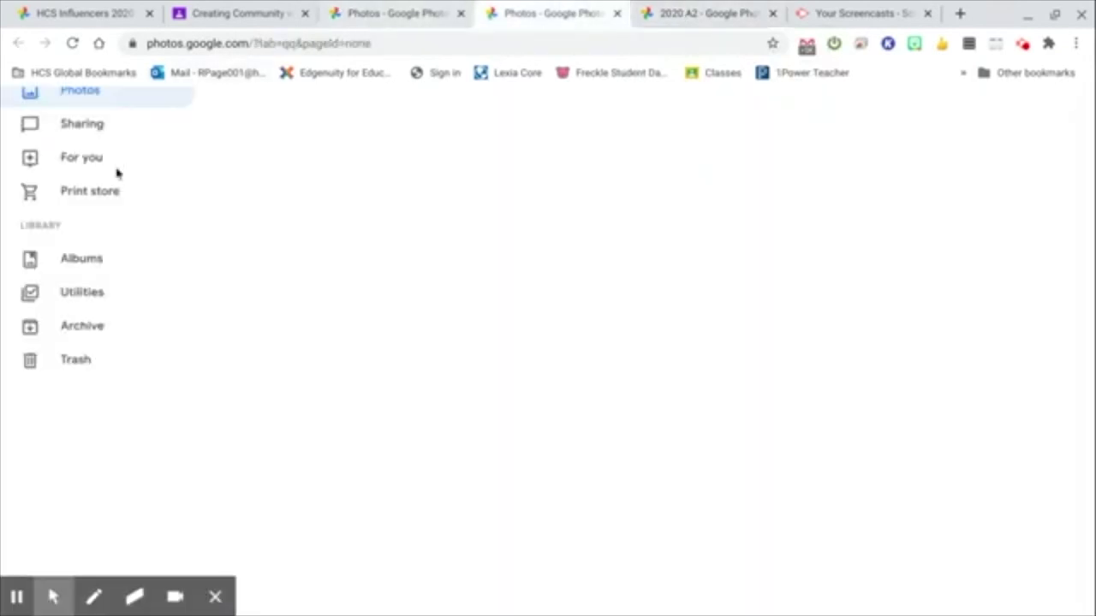
Step: Create the album 'You tube example' and add the Whitman WELCOME BACK letter-board photo
left_click(87, 268)
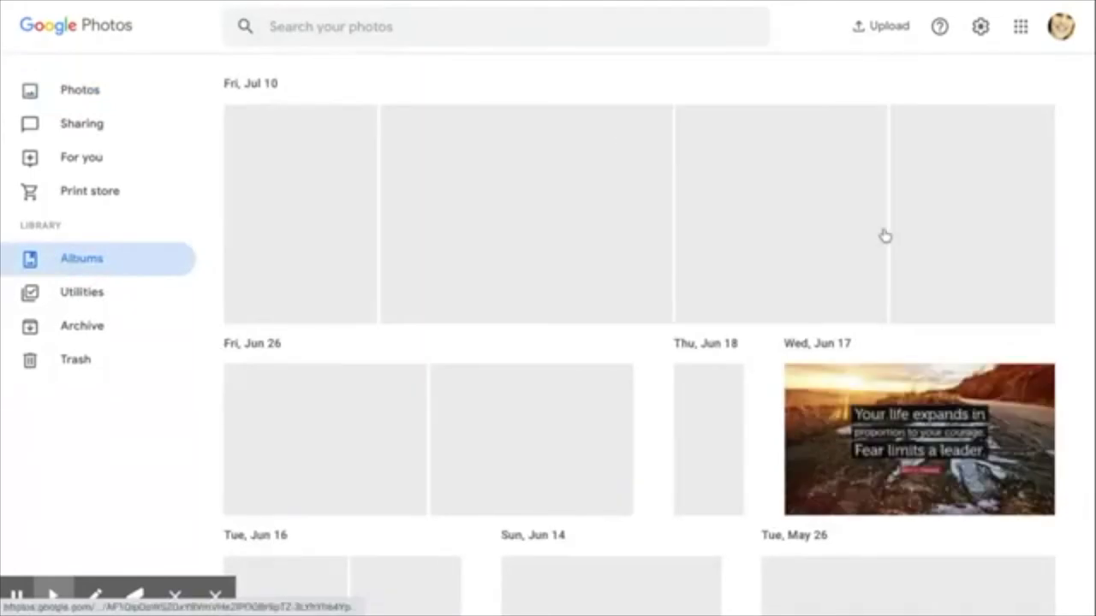
left_click(885, 246)
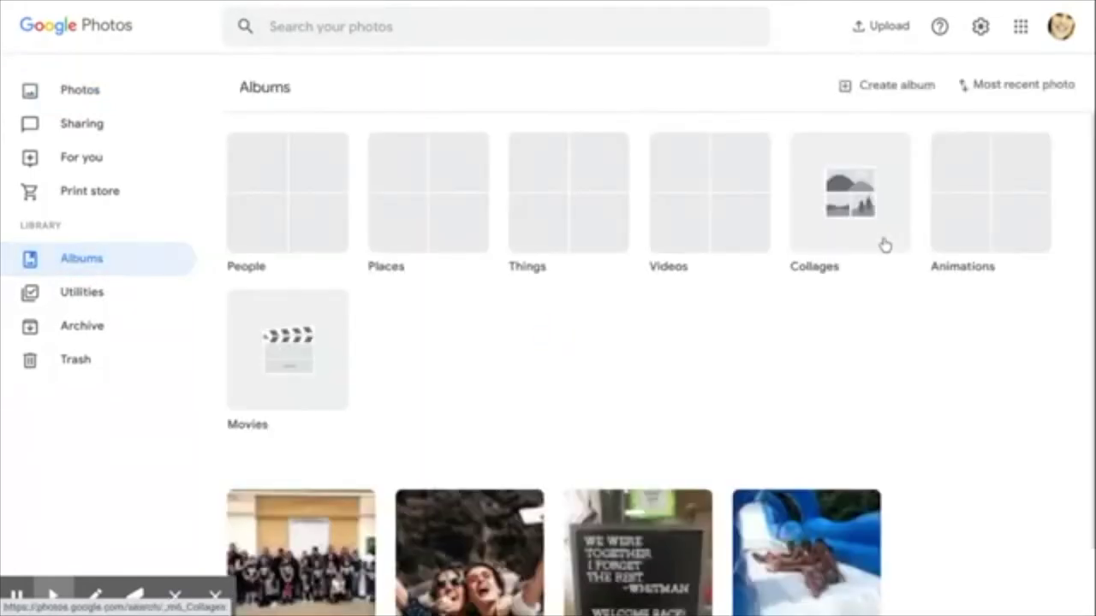
left_click(887, 95)
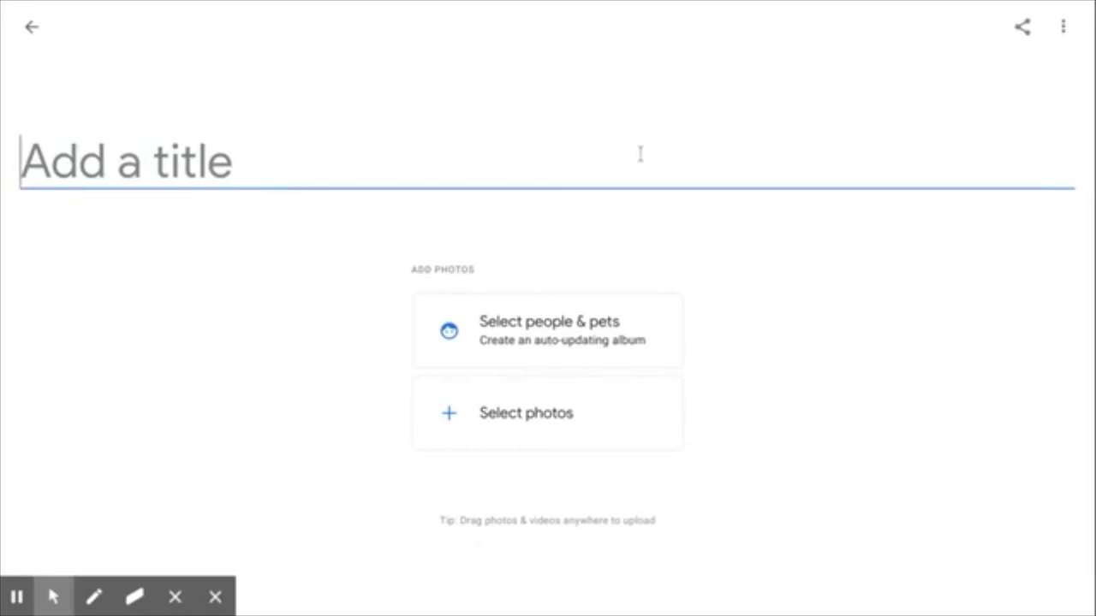
type("You ")
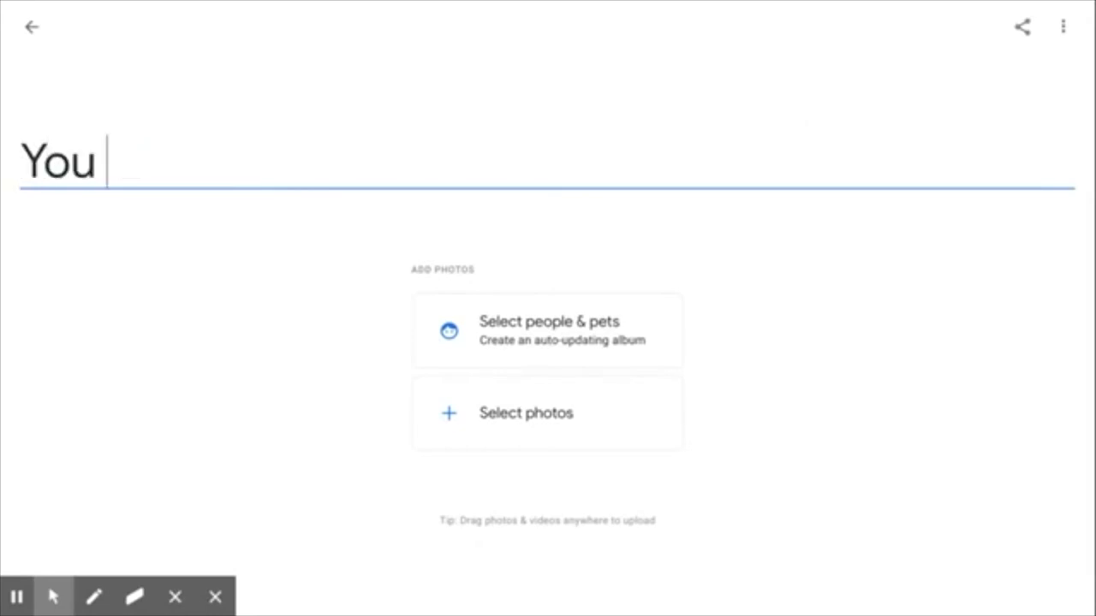
type("tube example")
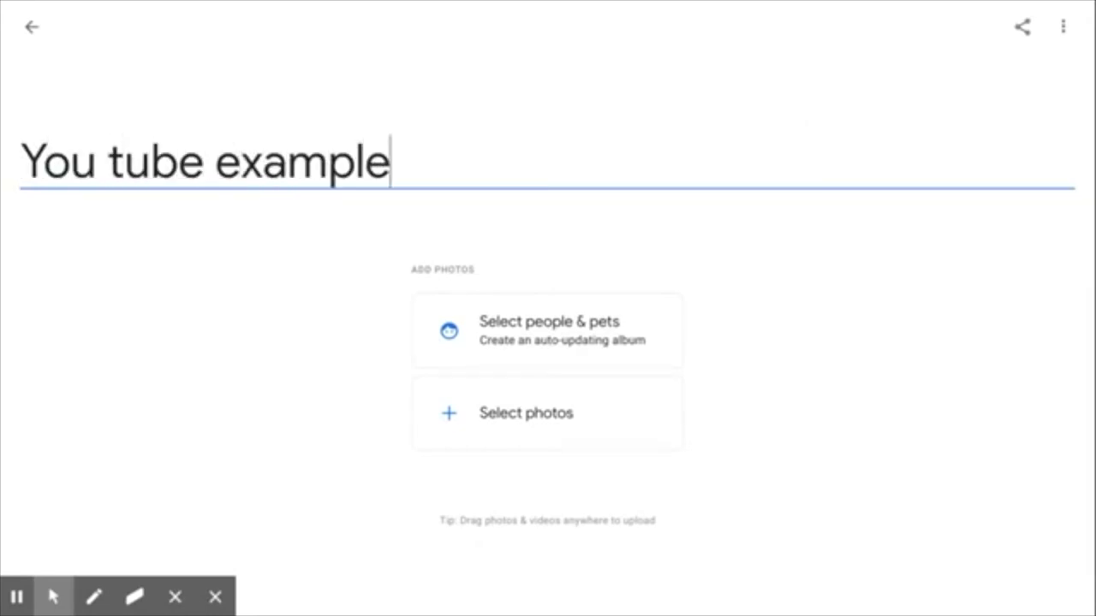
left_click(599, 447)
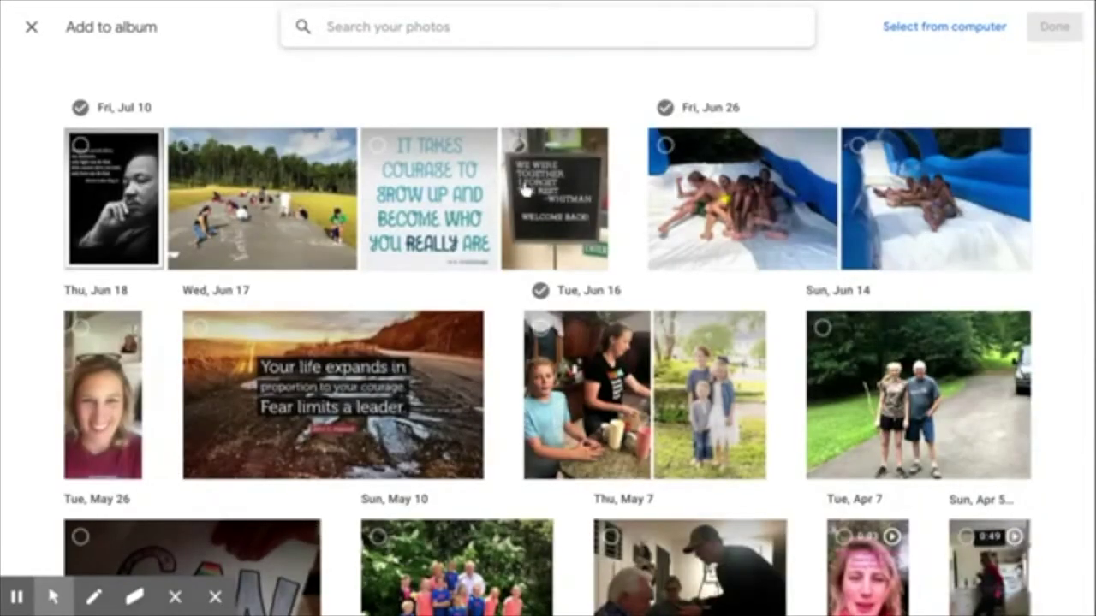
left_click(526, 190)
left_click(1052, 25)
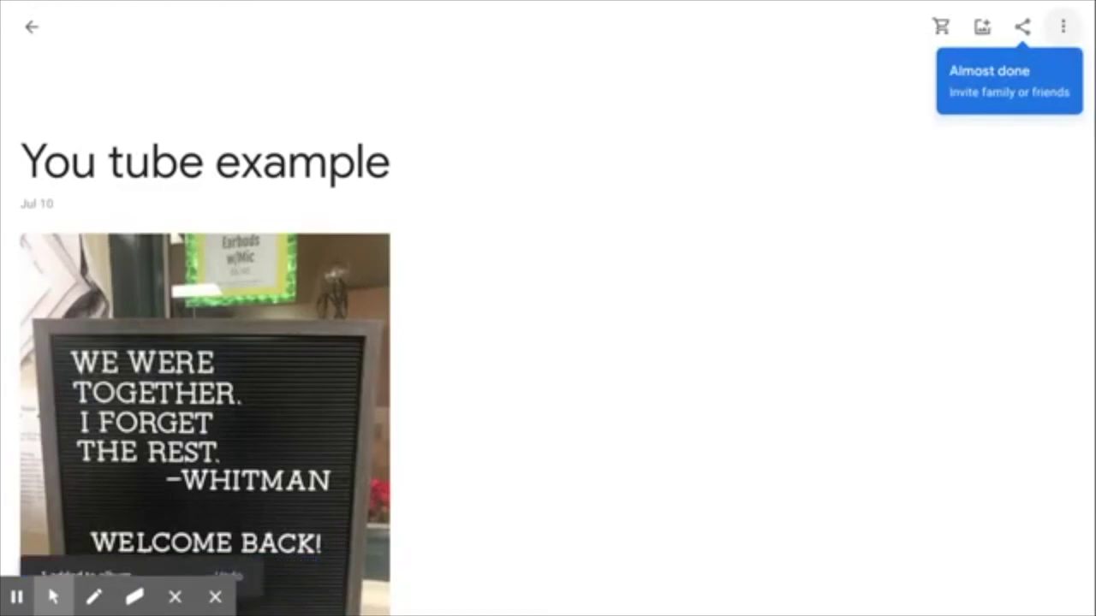
Step: Turn on link sharing for 'You tube example', copy its link, and return to the Creating Community class
left_click(1062, 27)
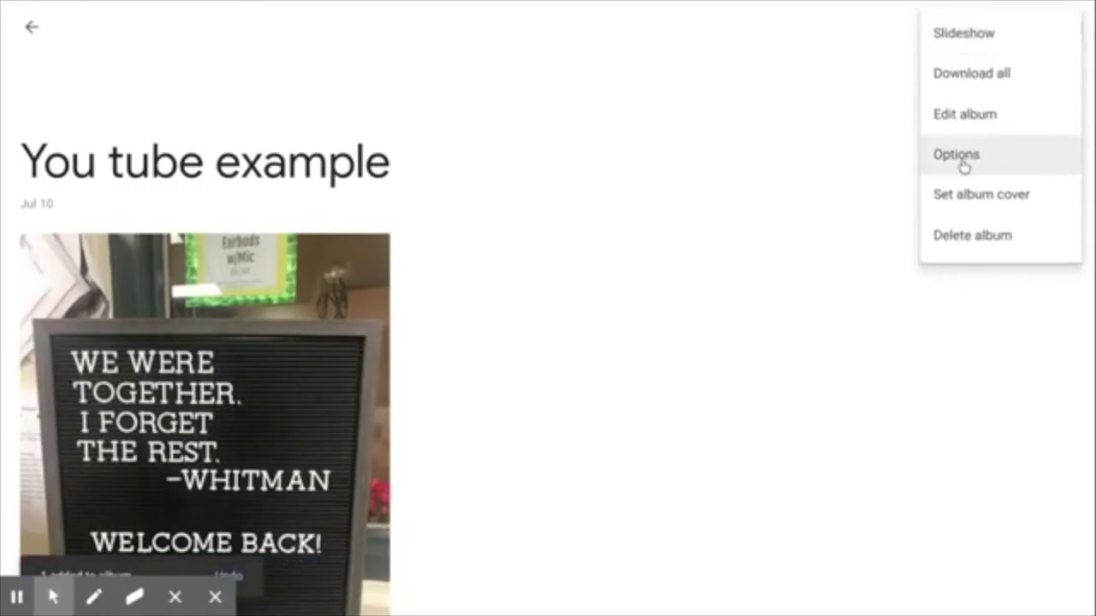
left_click(959, 156)
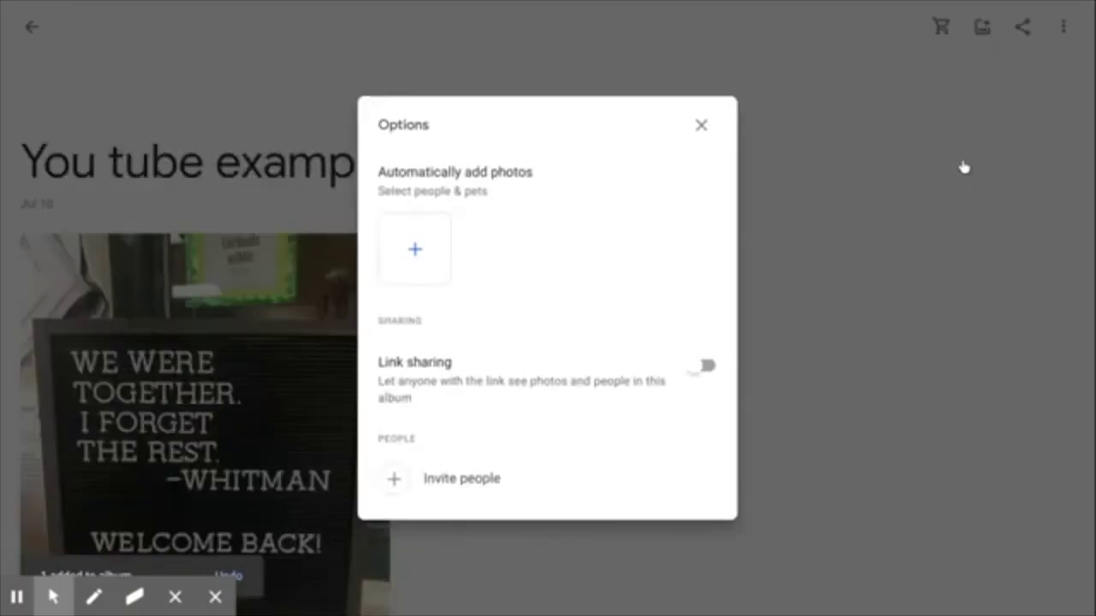
left_click(707, 368)
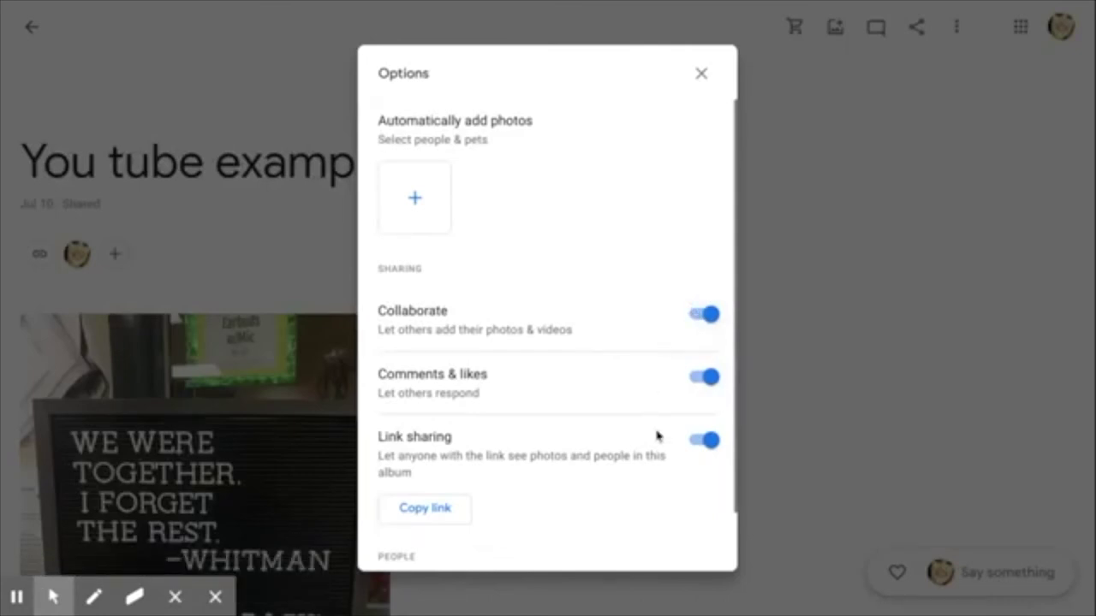
left_click(412, 508)
left_click(236, 13)
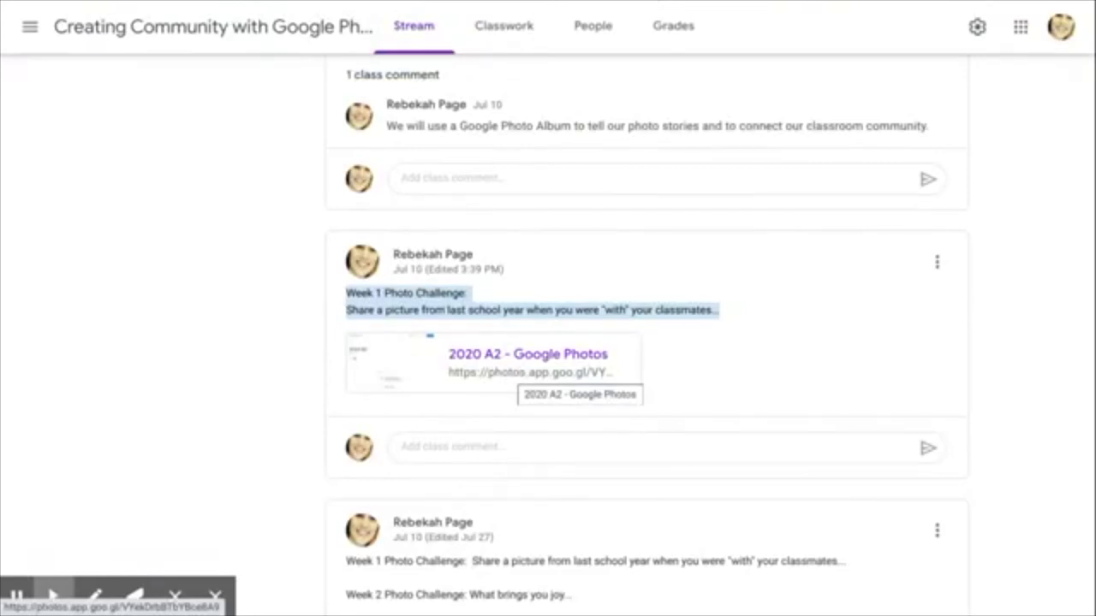
scroll(530, 368, "down", 5)
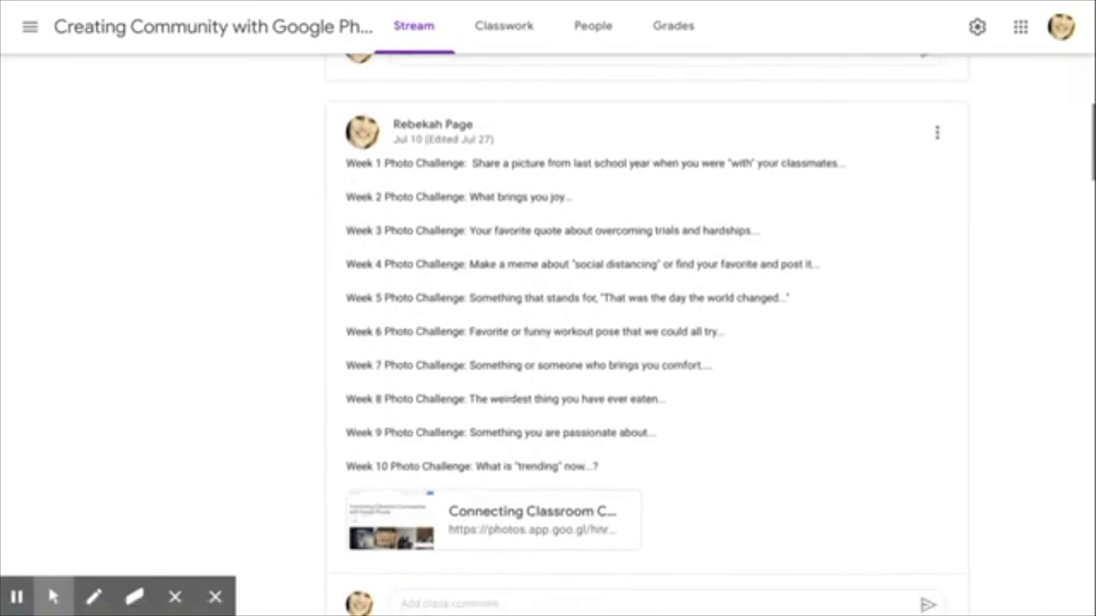